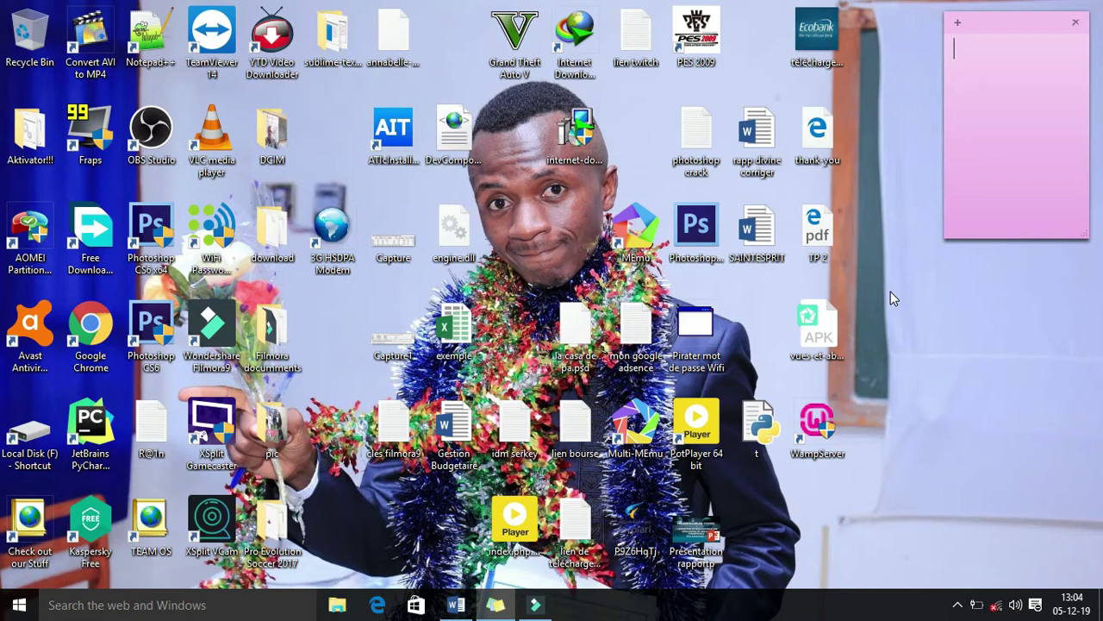
Search for 'word', launch Word 2013 from the results, and maximize its start screen
click(145, 603)
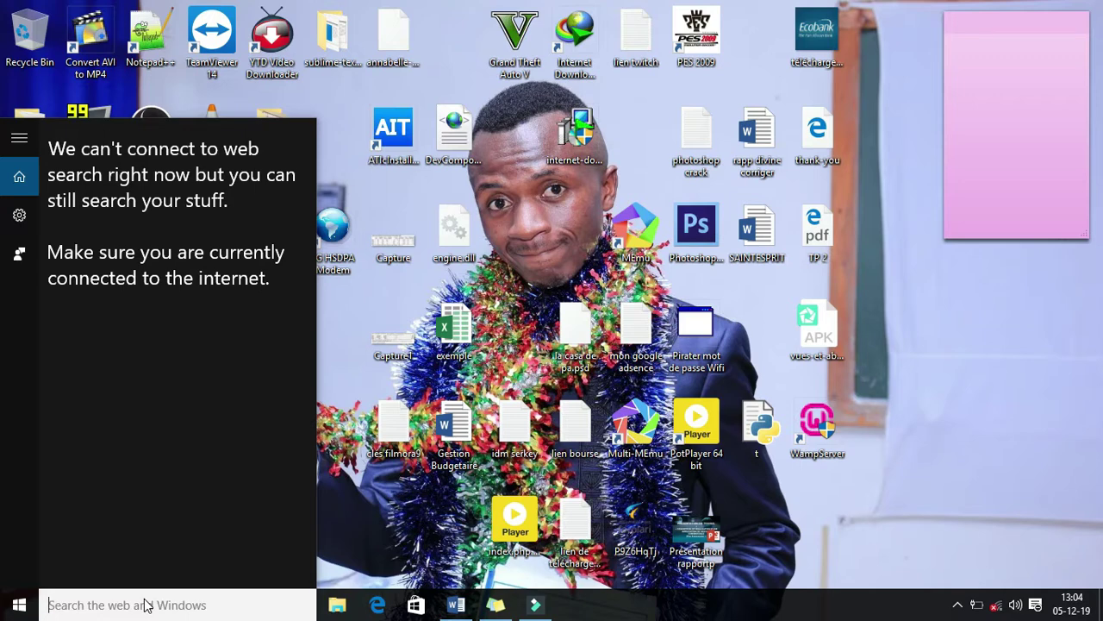
text(word)
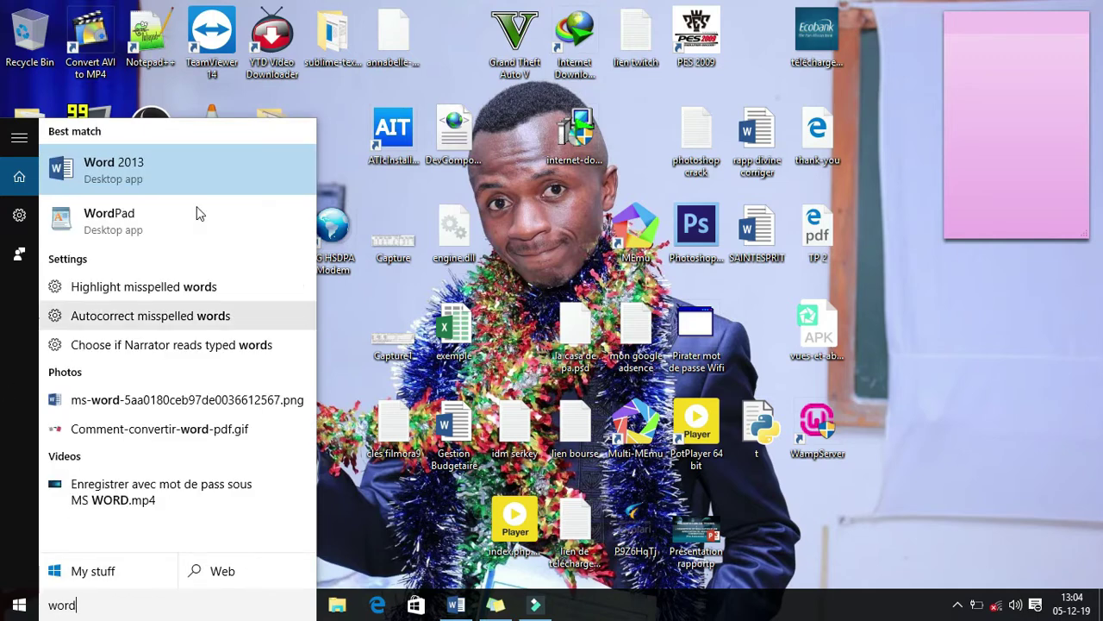
right_click(167, 170)
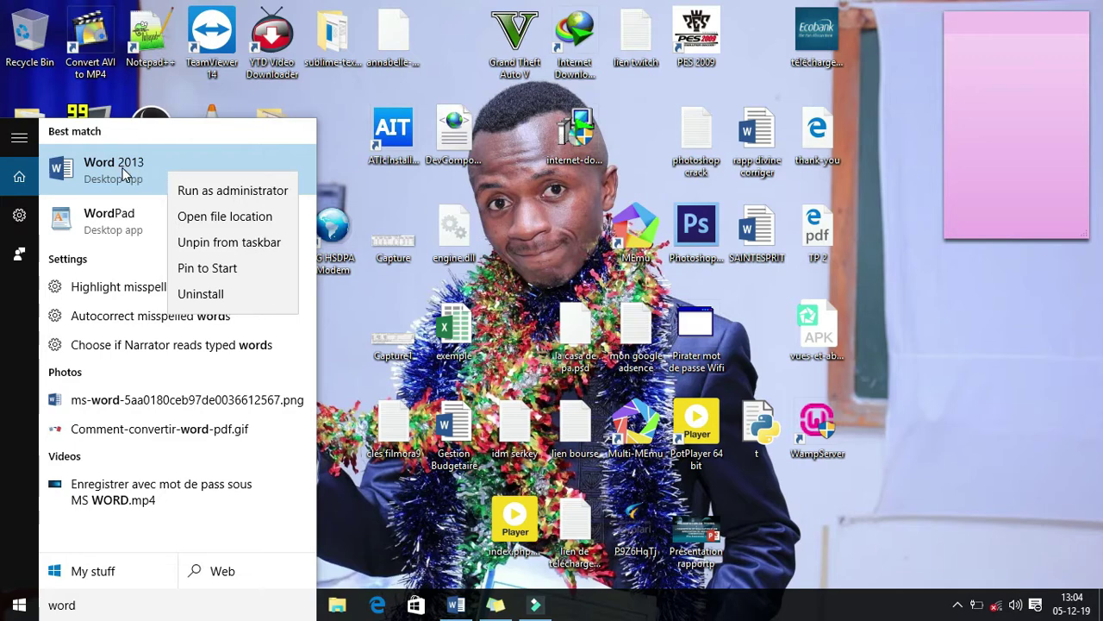
click(125, 175)
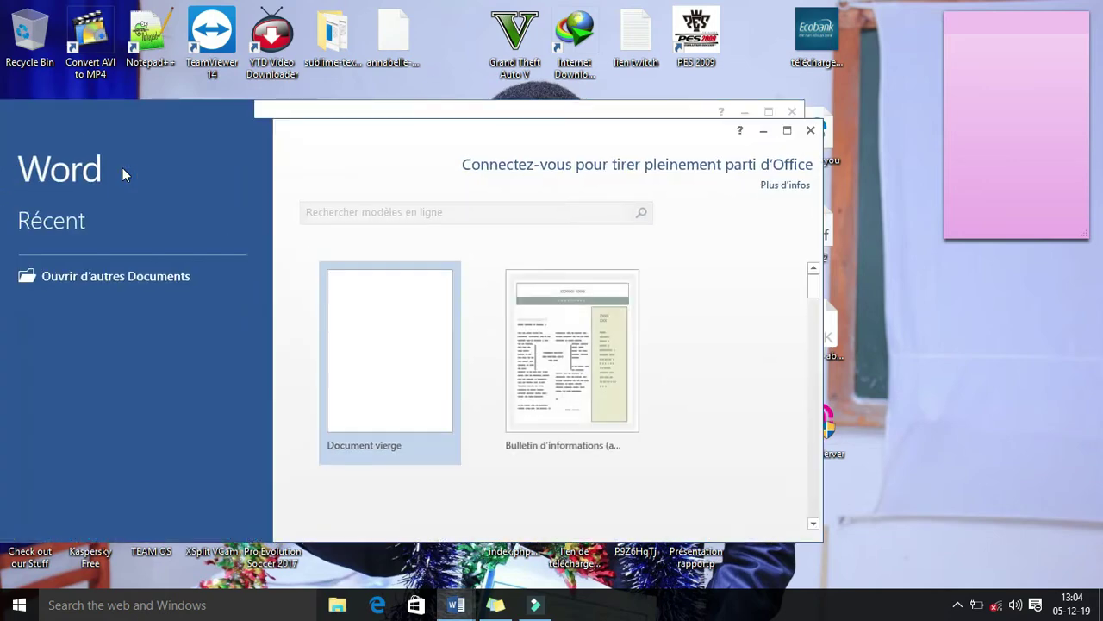
click(787, 130)
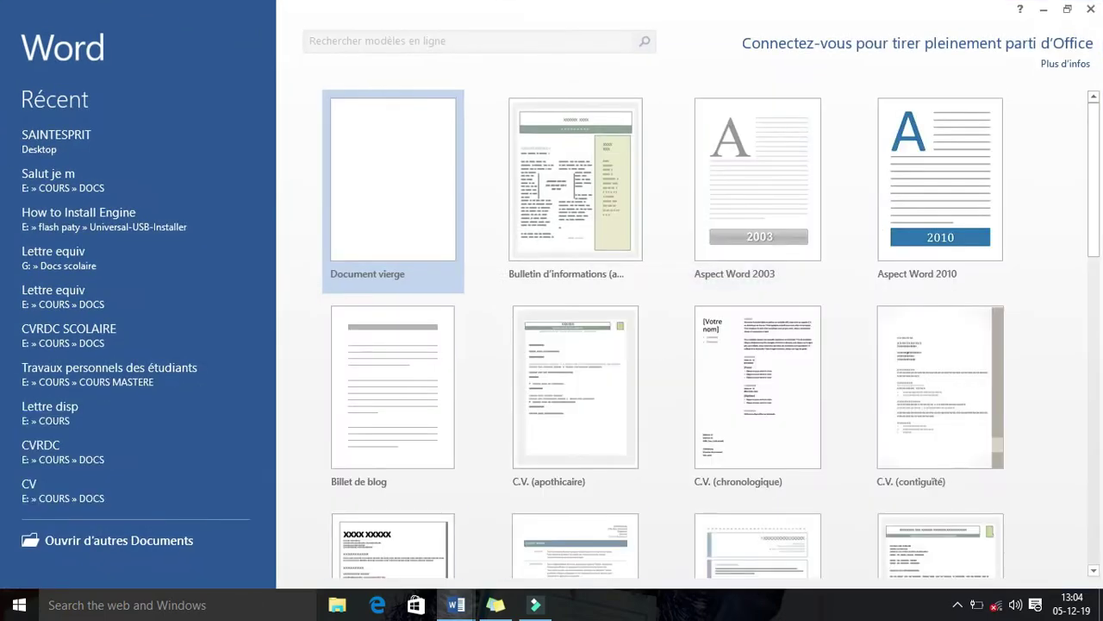
Close the extra Document1 window from its taskbar preview
mouse_move(461, 610)
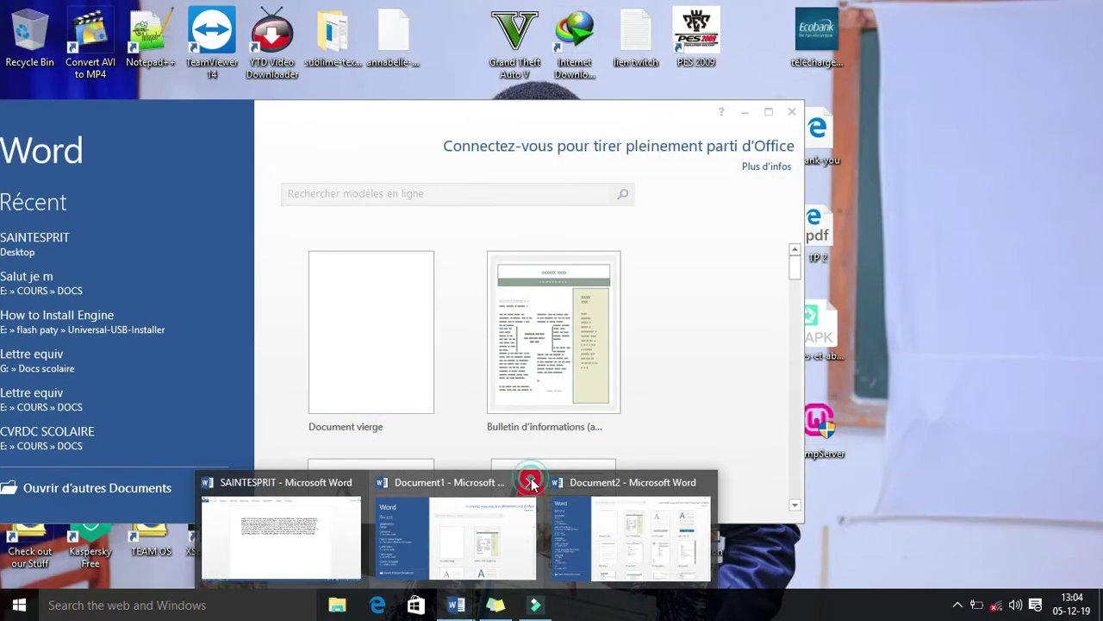
click(528, 482)
mouse_move(531, 485)
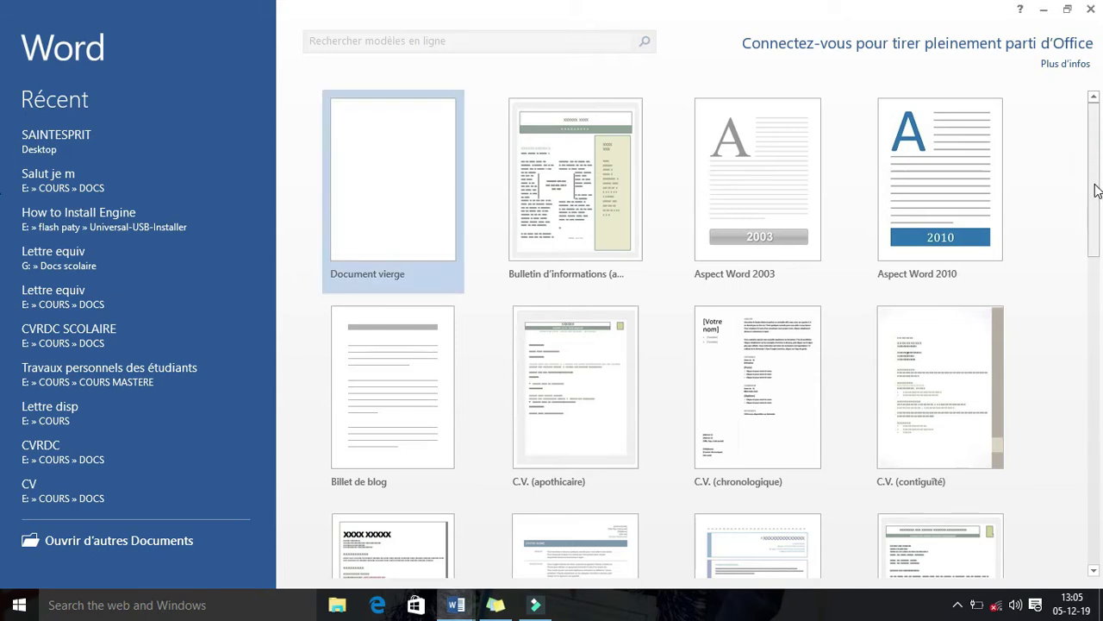
Scroll through the template gallery and back, then create a new blank document
drag(1095, 186, 1096, 233)
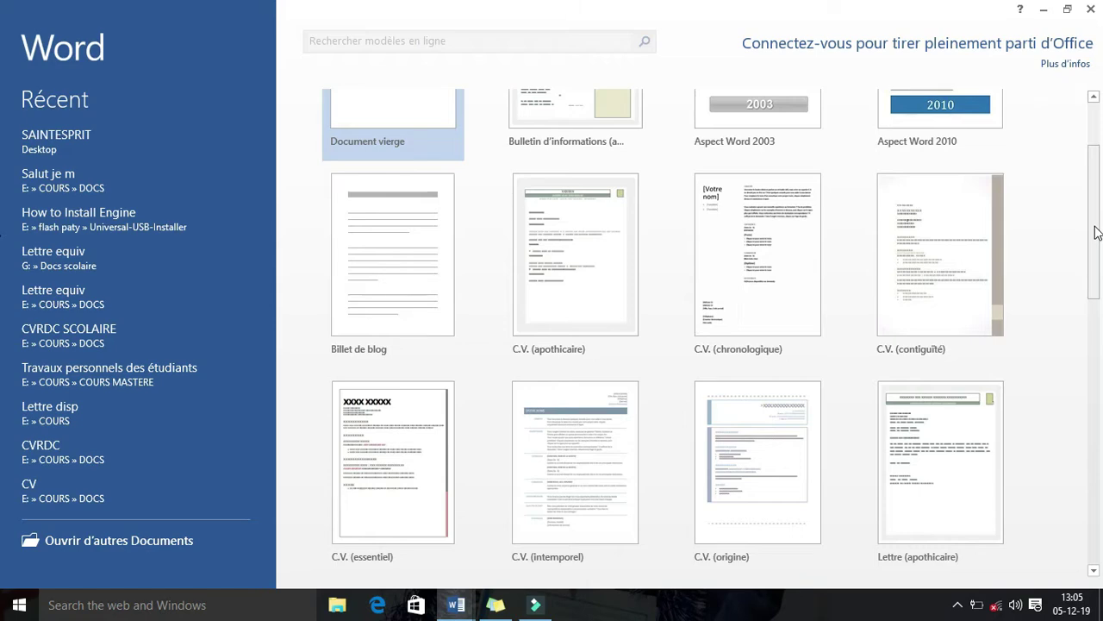
drag(1097, 233, 1101, 477)
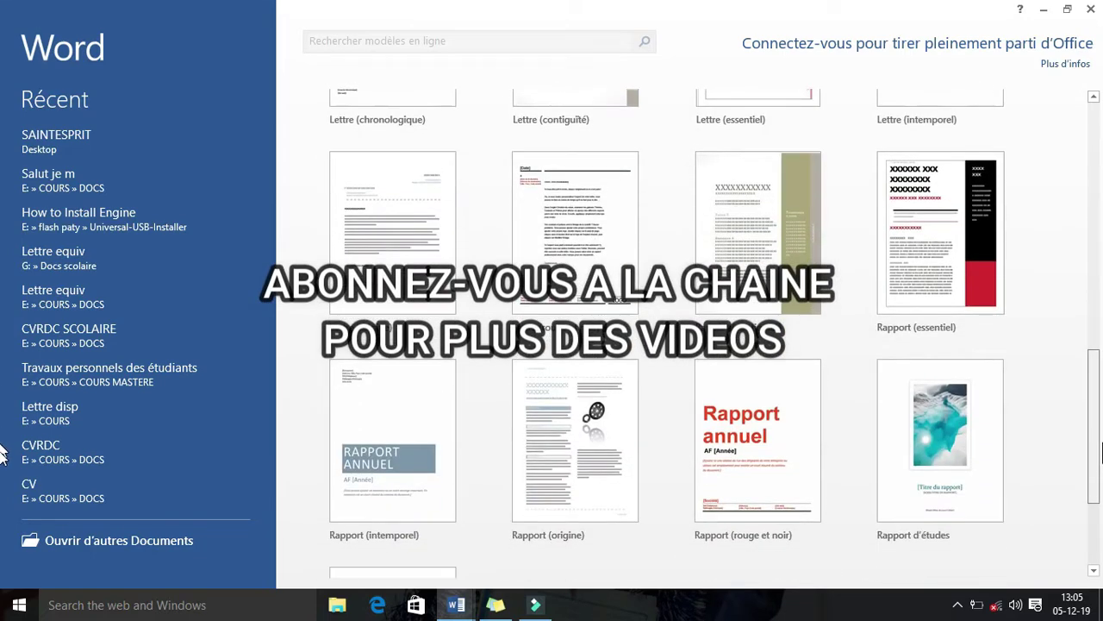
drag(1100, 477, 1100, 492)
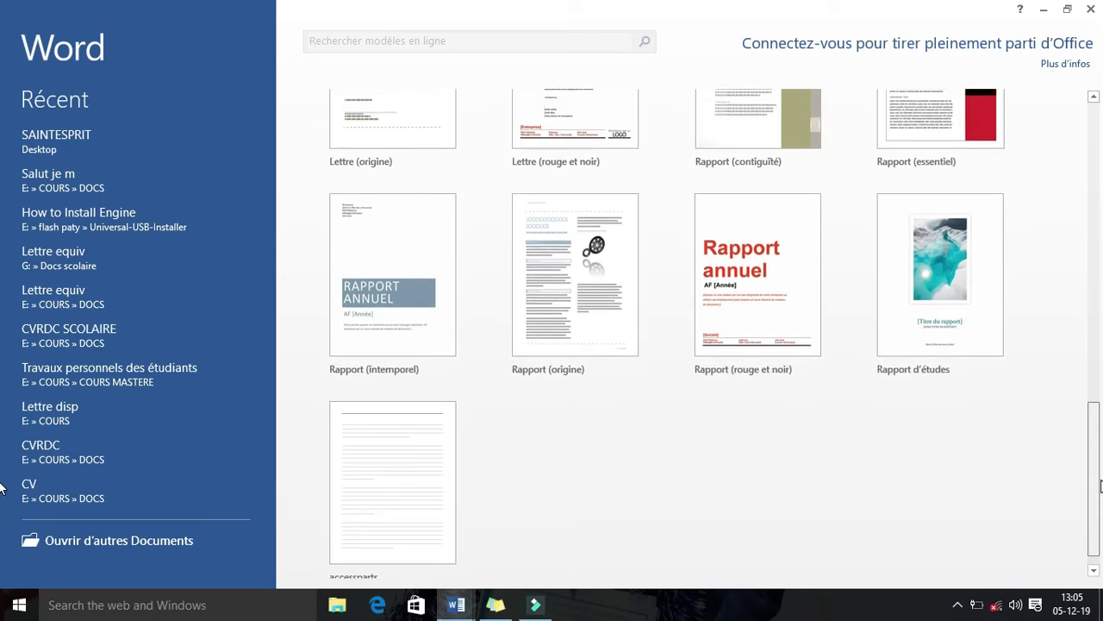
drag(1100, 443, 1095, 293)
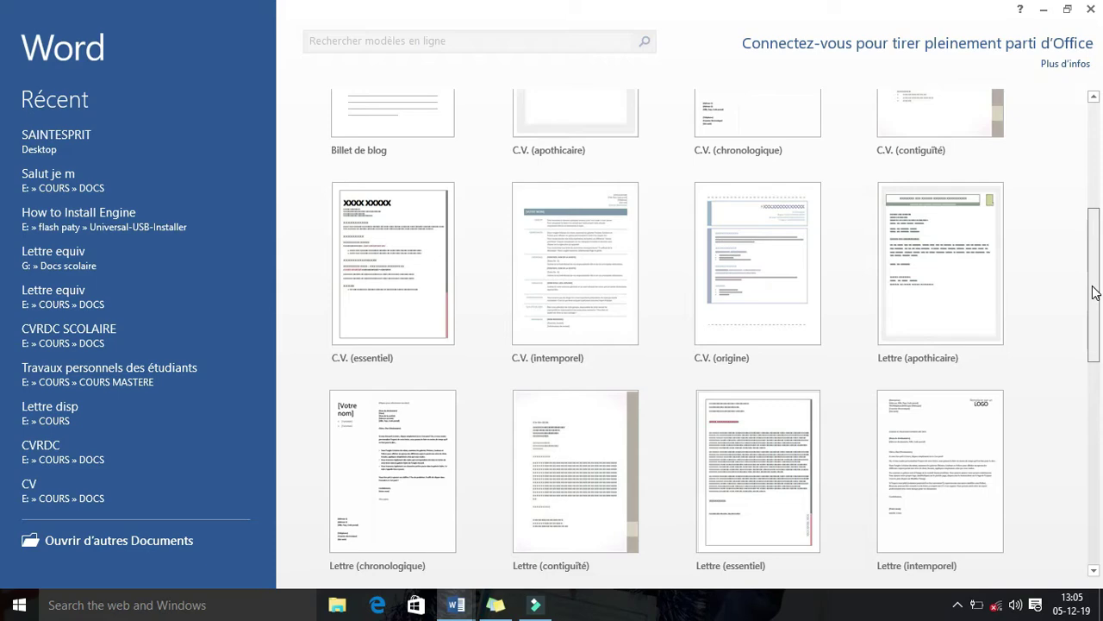
drag(1095, 293, 1096, 138)
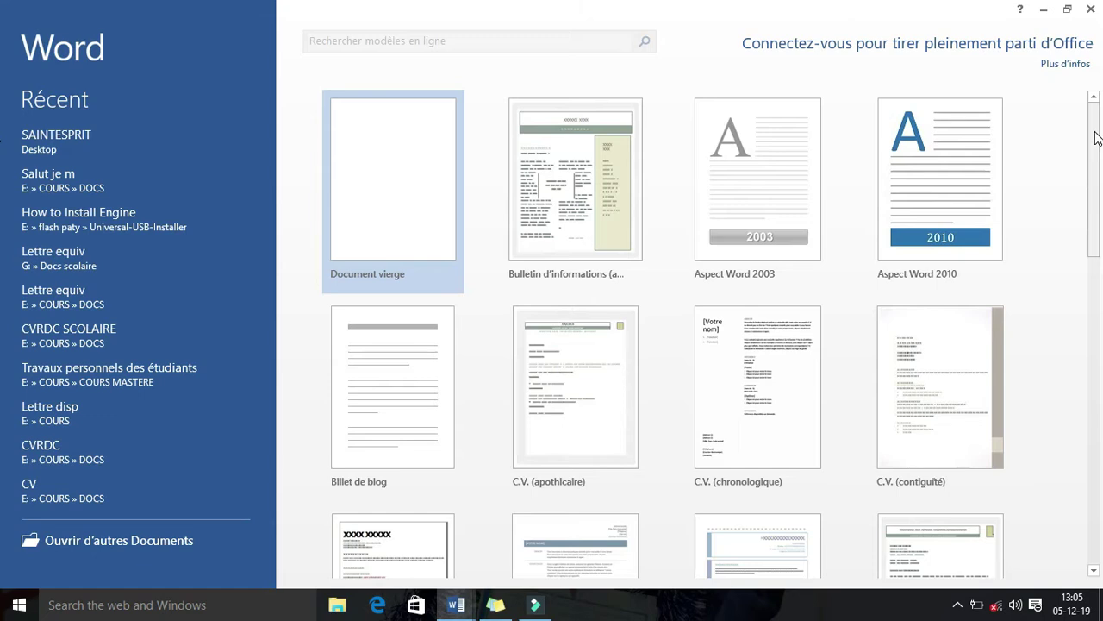
click(400, 204)
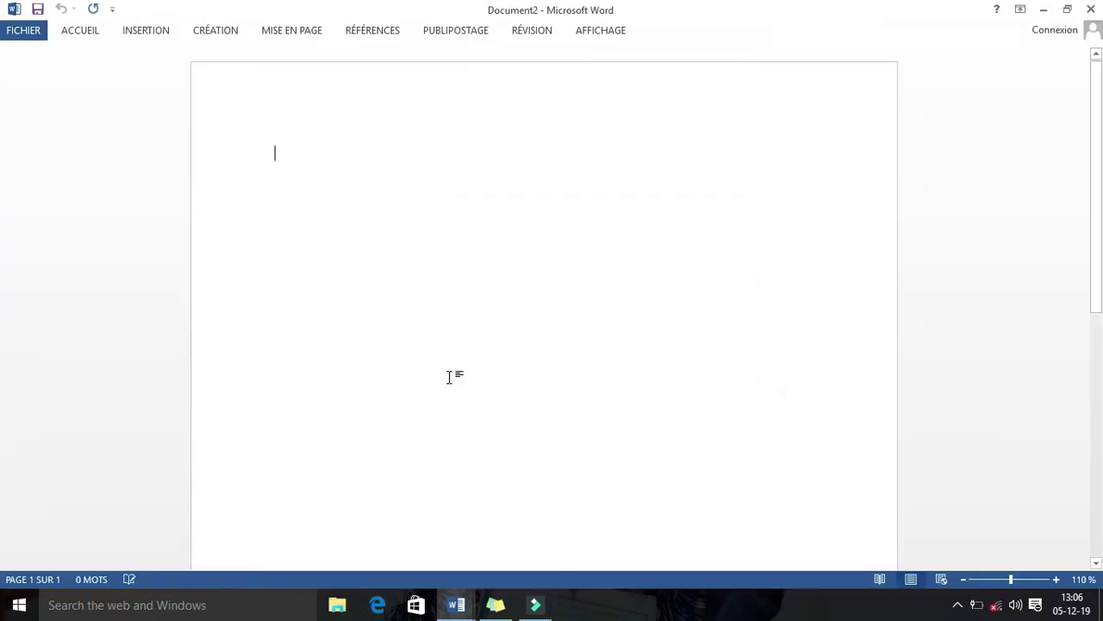
Copy the selected lyrics from the SAINTESPRIT document
mouse_move(457, 604)
click(366, 485)
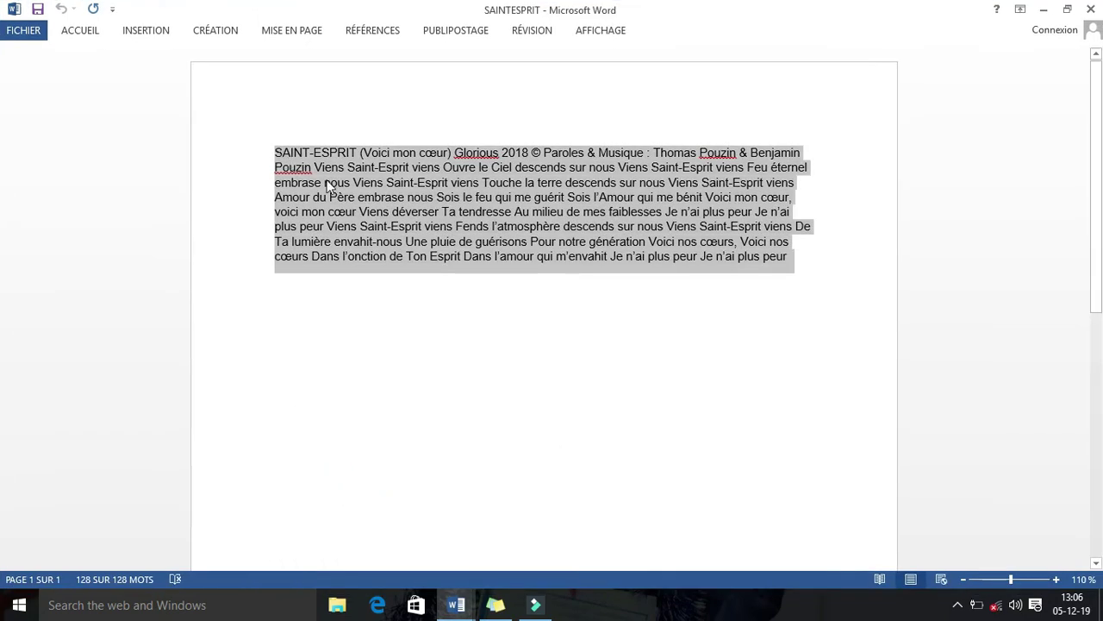
right_click(328, 180)
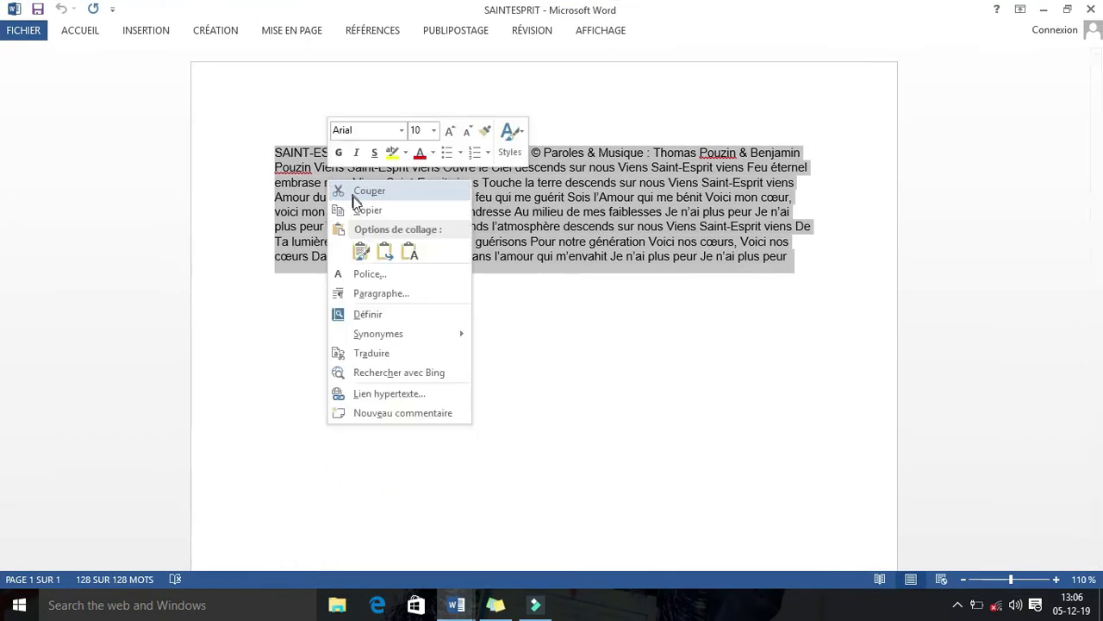
click(371, 210)
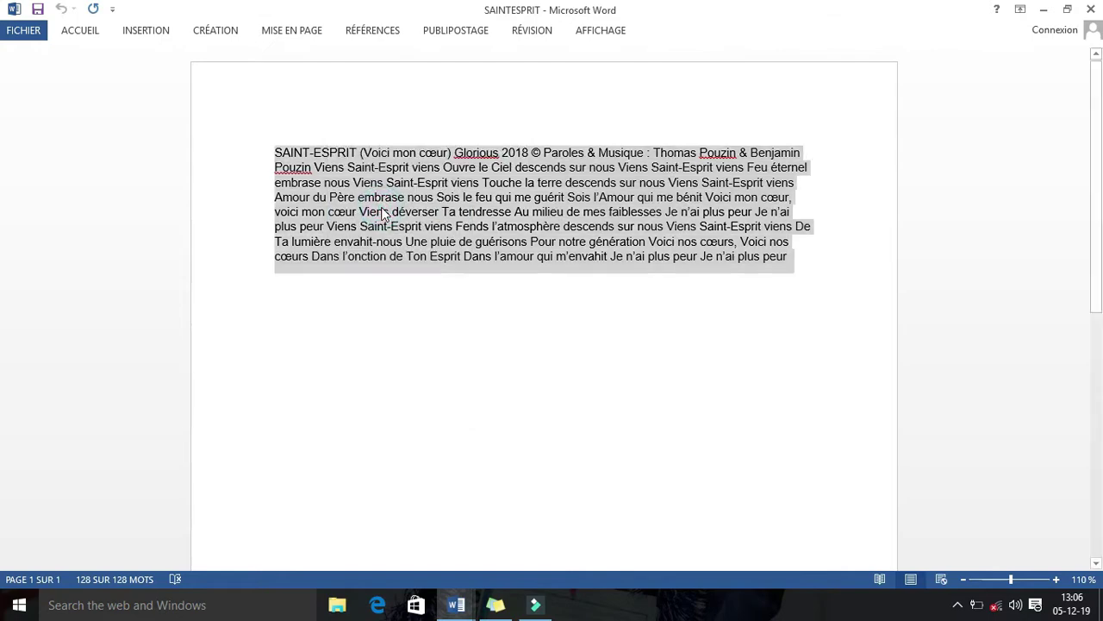
Paste the lyrics into the blank document and add the line 'Je suis visée plus haut'
click(1044, 9)
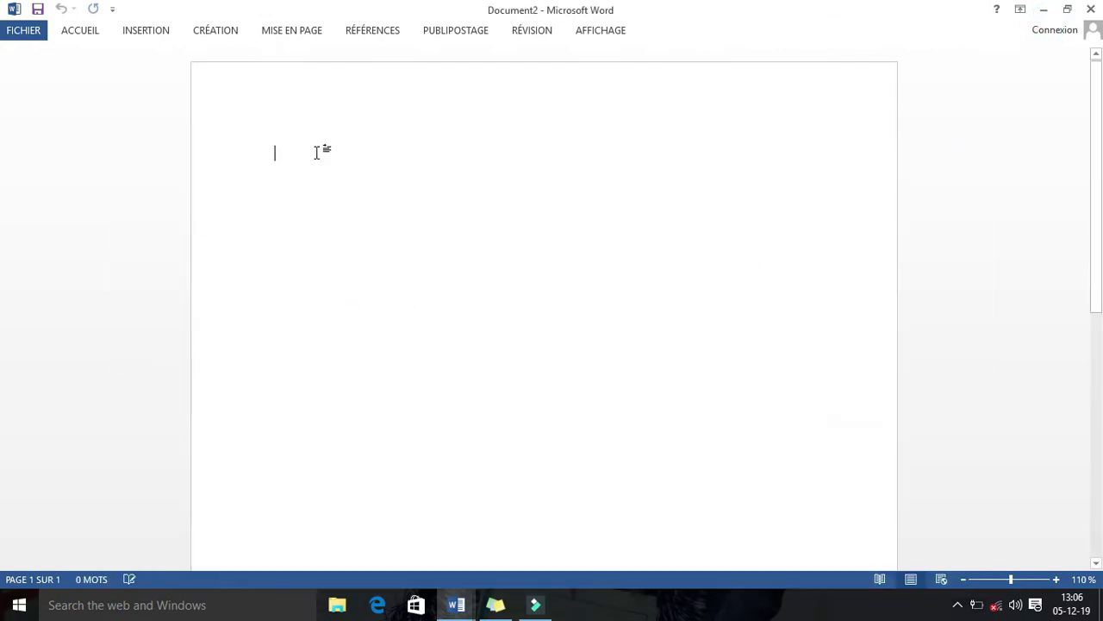
text(SAINT-ESPRIT (Voici mon cœur) Glorious 2018 © Paroles & Musique : Thomas Pouzin & Benjamin Pouzin Viens Saint-Esprit viens Ouvre le Ciel descends sur nous Viens Saint-Esprit viens Feu éternel embrase nous Viens Saint-Esprit viens Touche la terre descends sur nous Viens Saint-Esprit viens Amour du Père embrase nous Sois le feu qui me guérit Sois l’Amour qui me bénit Voici mon cœur, voici mon cœur Viens déverser Ta tendresse Au milieu de mes faiblesses Je n’ai plus peur Je n’ai plus peur Viens Saint-Esprit viens Fends l’atmosphère descends sur nous Viens Saint-Esprit viens De Ta lumière envahit-nous Une pluie de guérisons Pour notre génération Voici nos cœurs, Voici nos cœurs Dans l’onction de Ton Esprit Dans l’amour qui m’envahit Je n’ai plus peur Je n’ai plus peur)
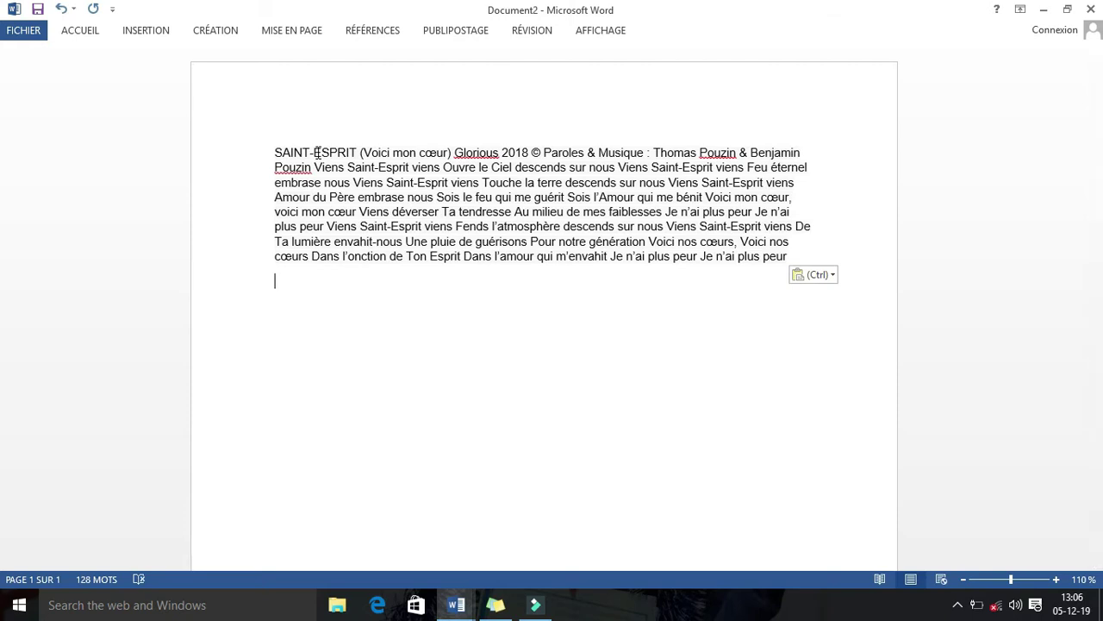
key(Return)
text(Je )
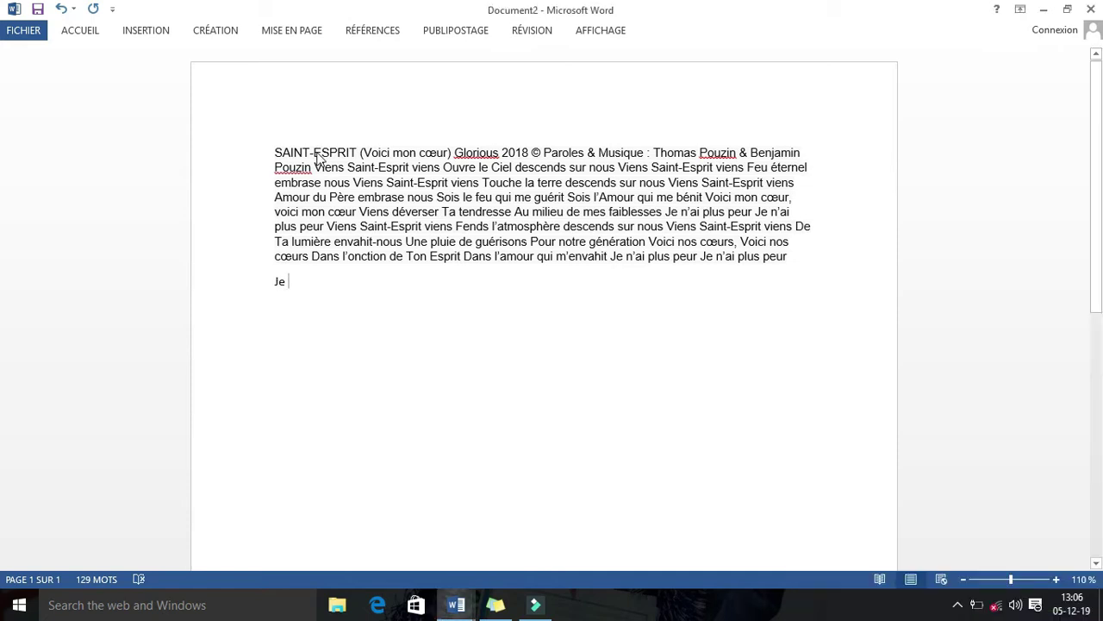
text(suis )
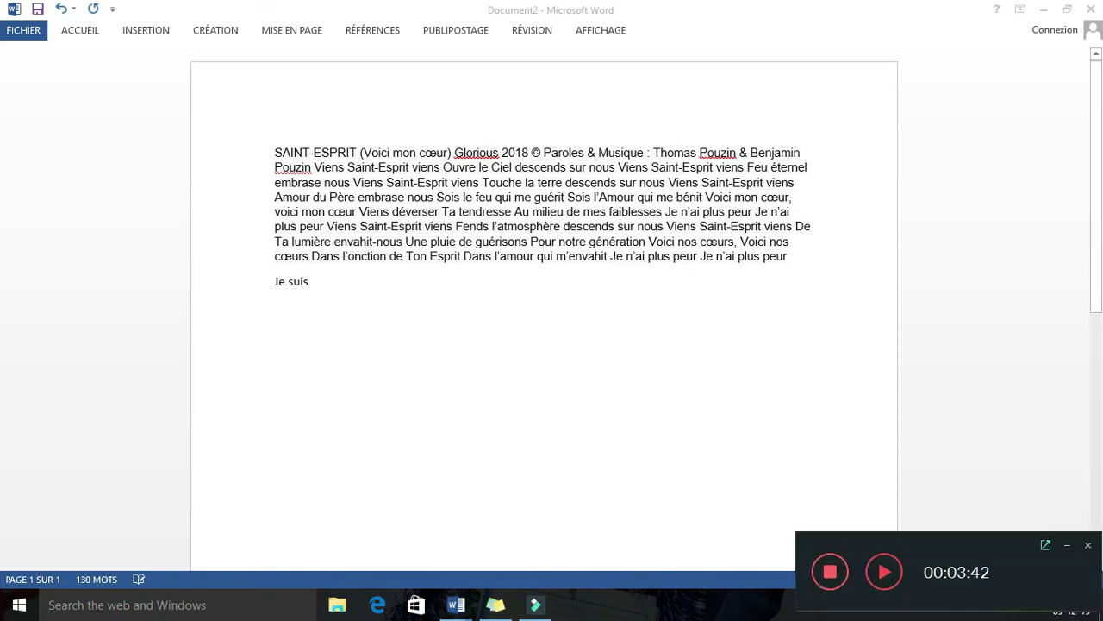
text(vi)
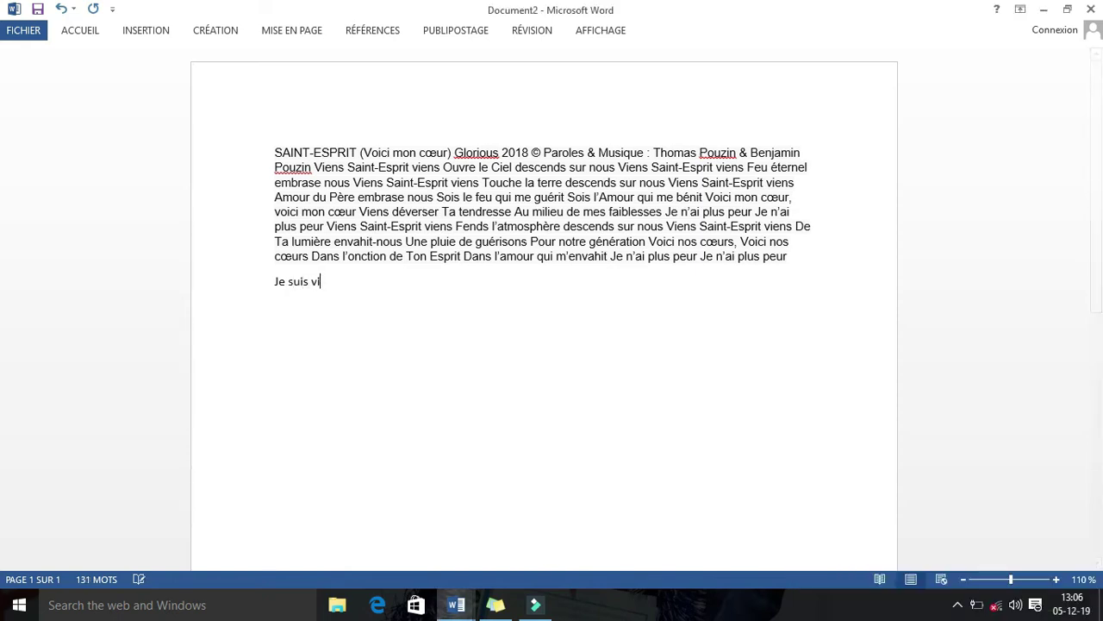
text(sée )
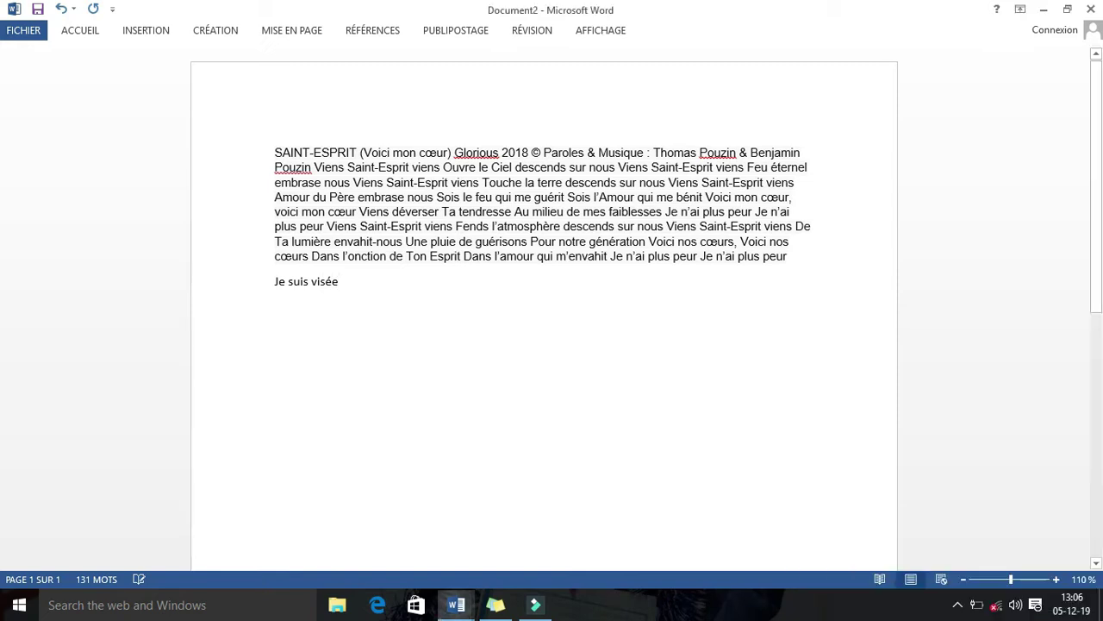
text(plus )
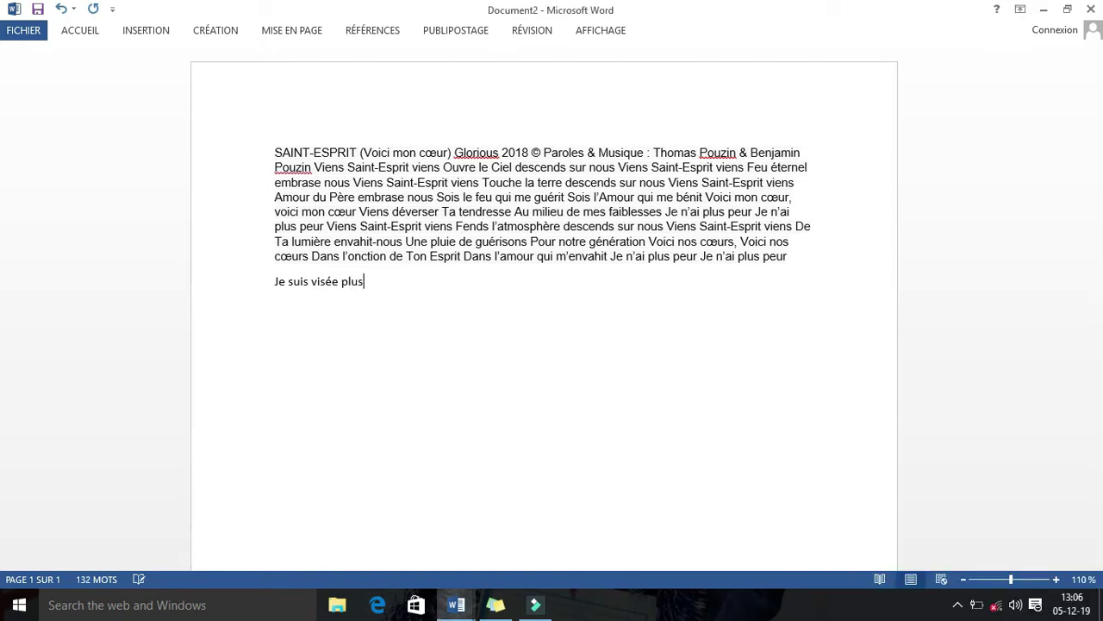
text(haut)
click(25, 38)
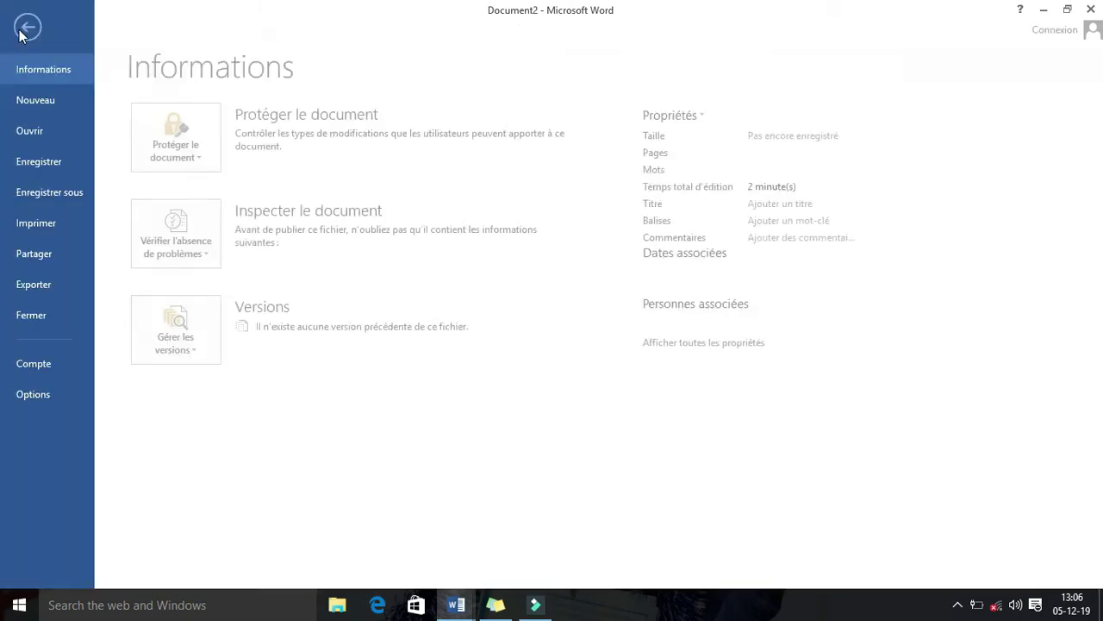
Save the lyrics document to the Desktop as SAINT, then minimise Word
click(62, 187)
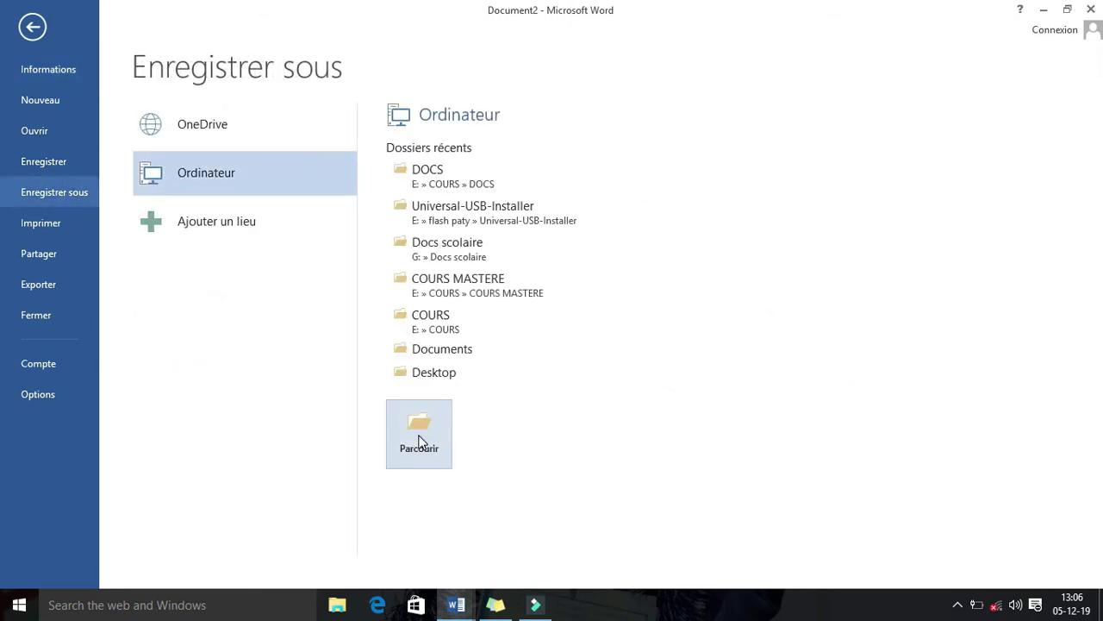
click(419, 441)
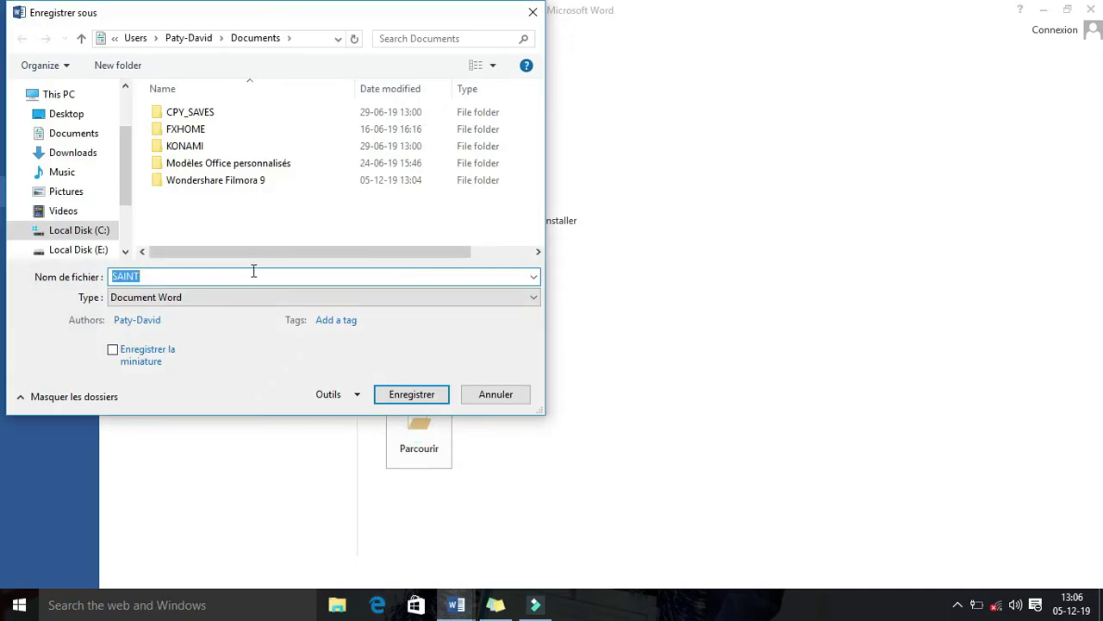
click(125, 251)
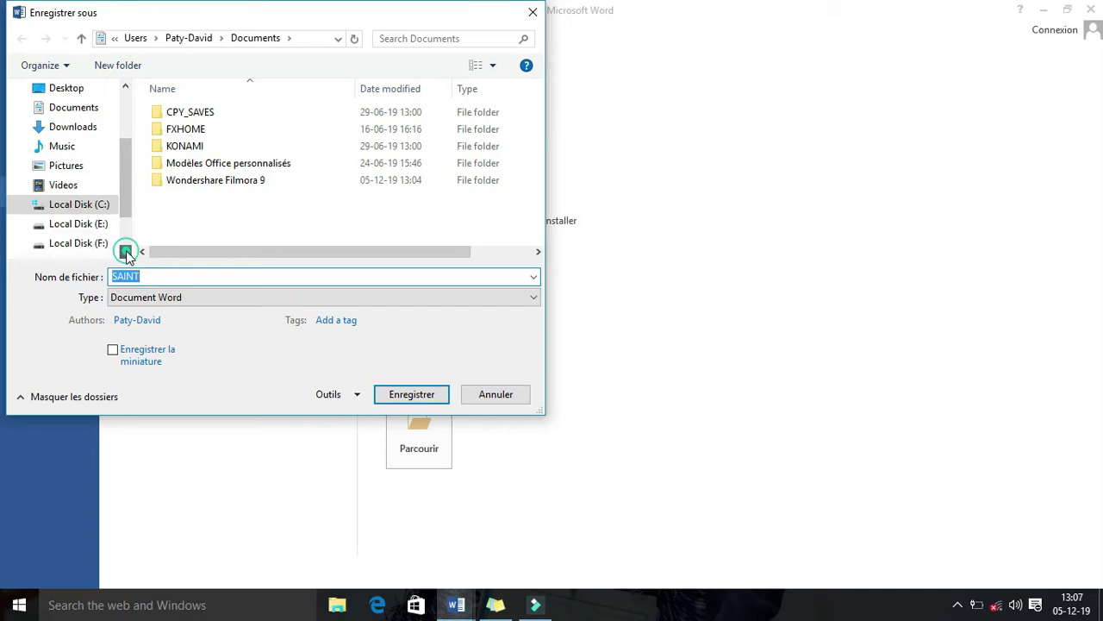
click(69, 96)
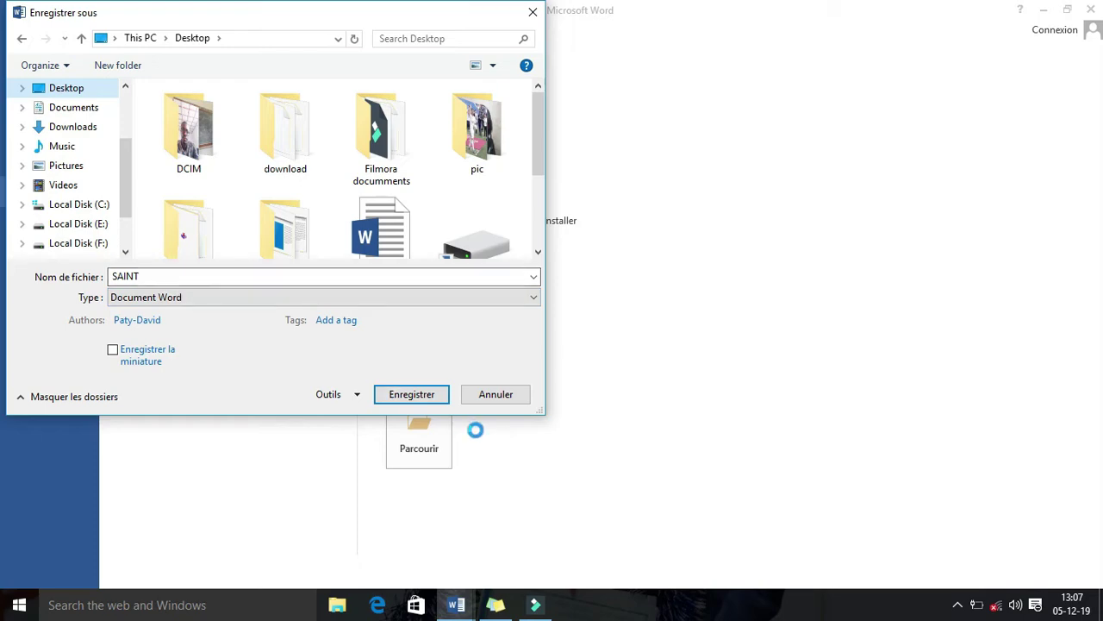
click(414, 399)
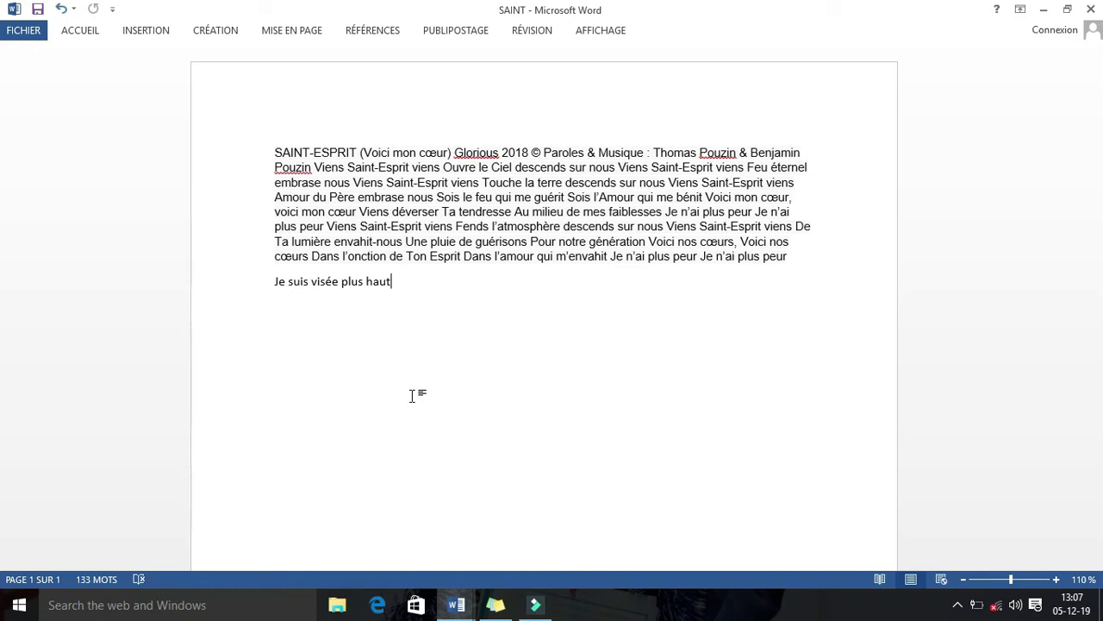
click(1044, 11)
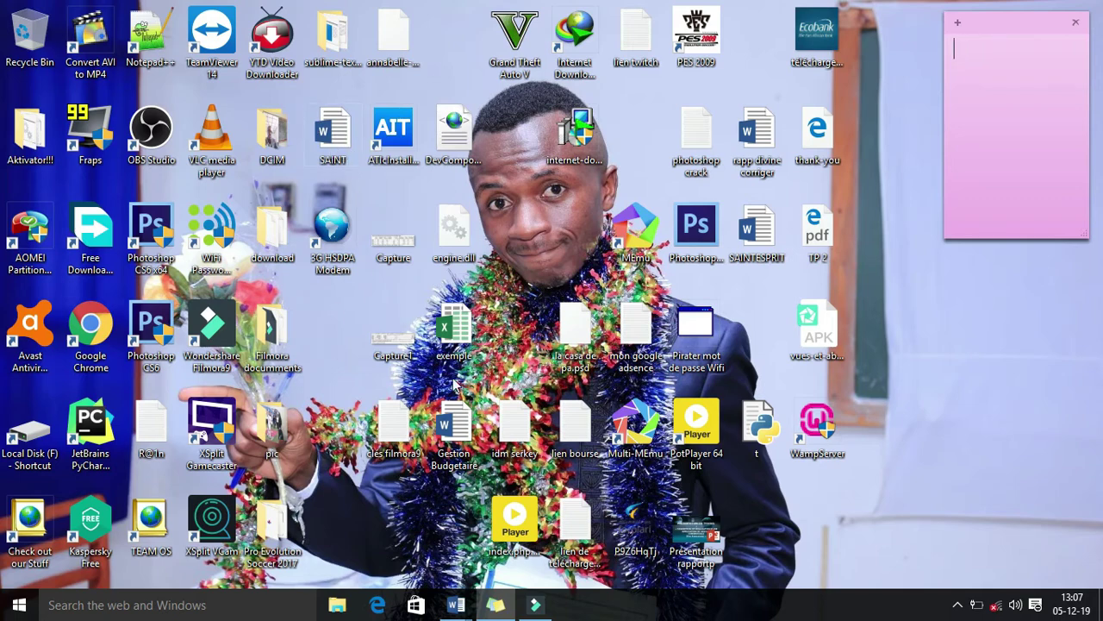
mouse_move(448, 614)
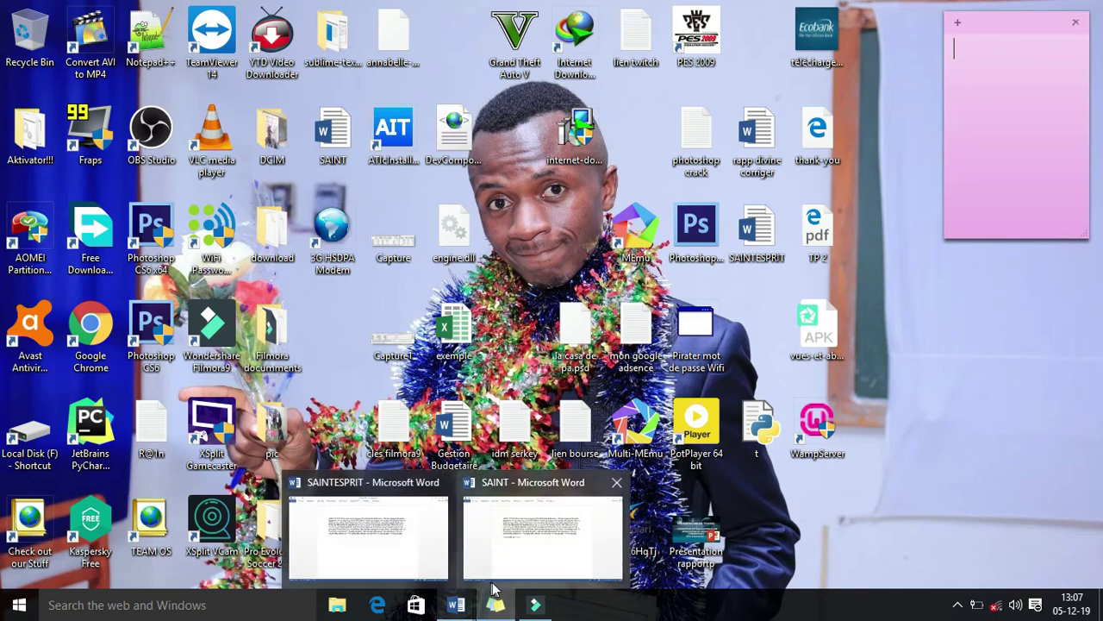
click(518, 567)
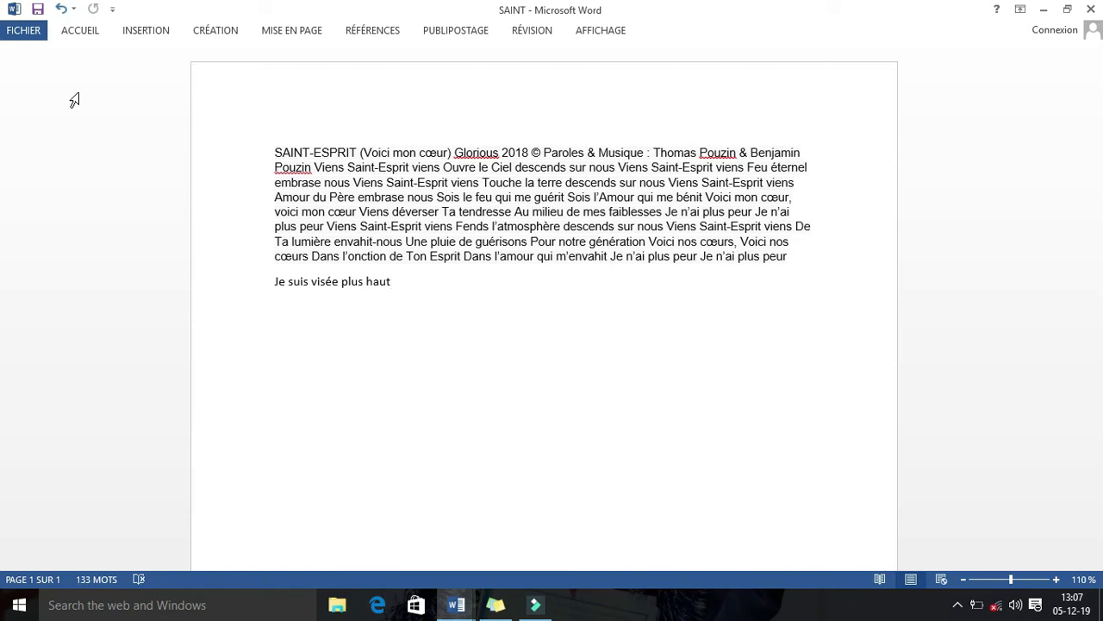
Create a new blank document containing the text 'jesdknbfjbnddbndkbn' and view its file information
click(23, 30)
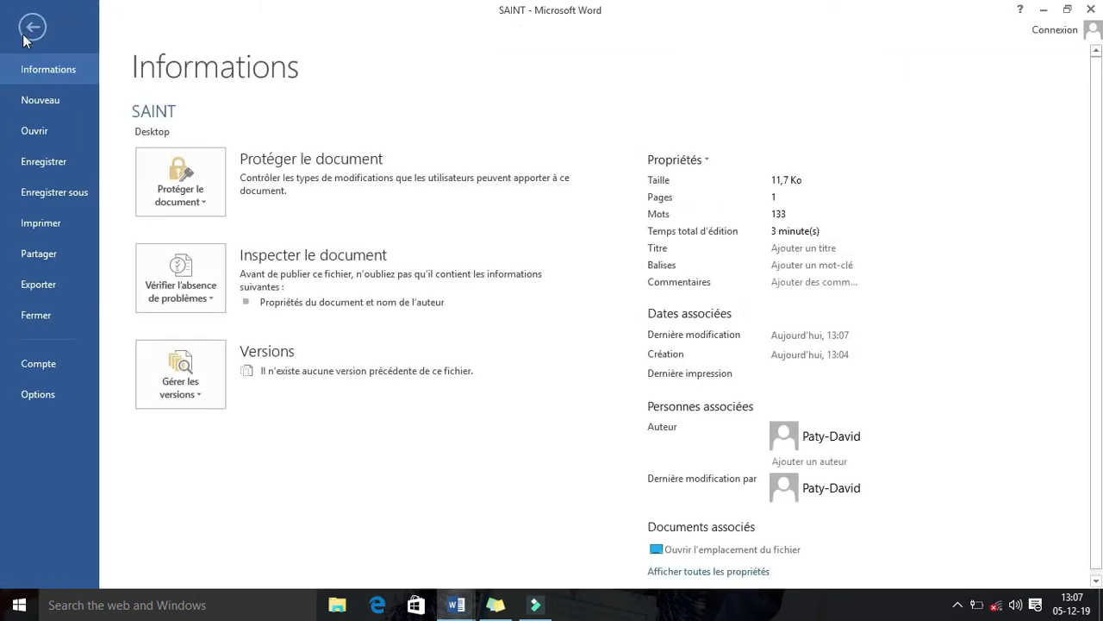
click(48, 100)
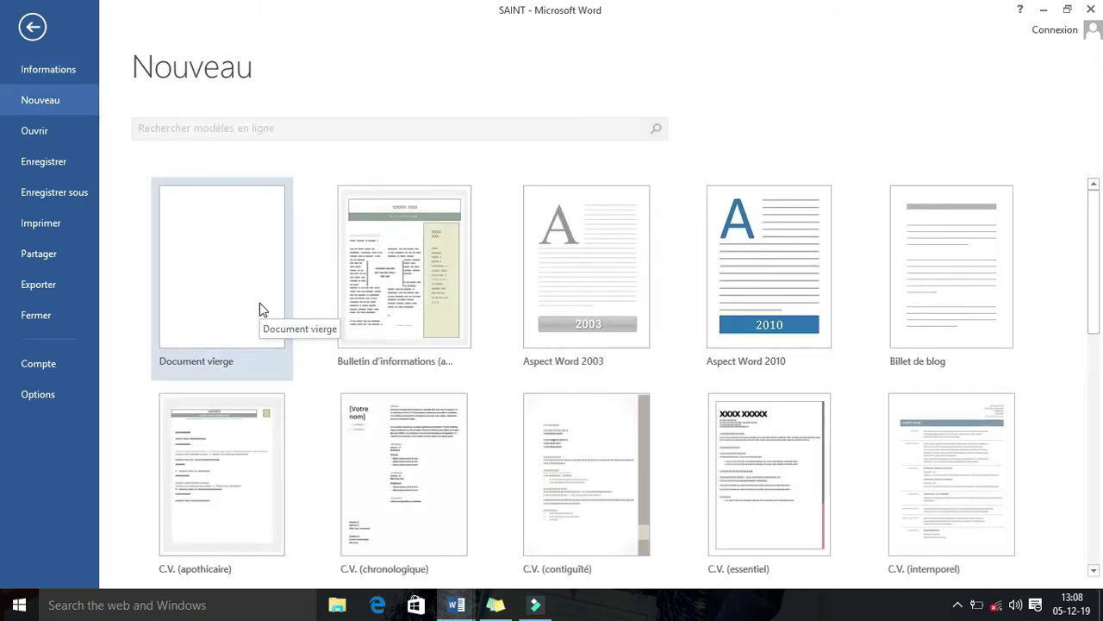
click(260, 303)
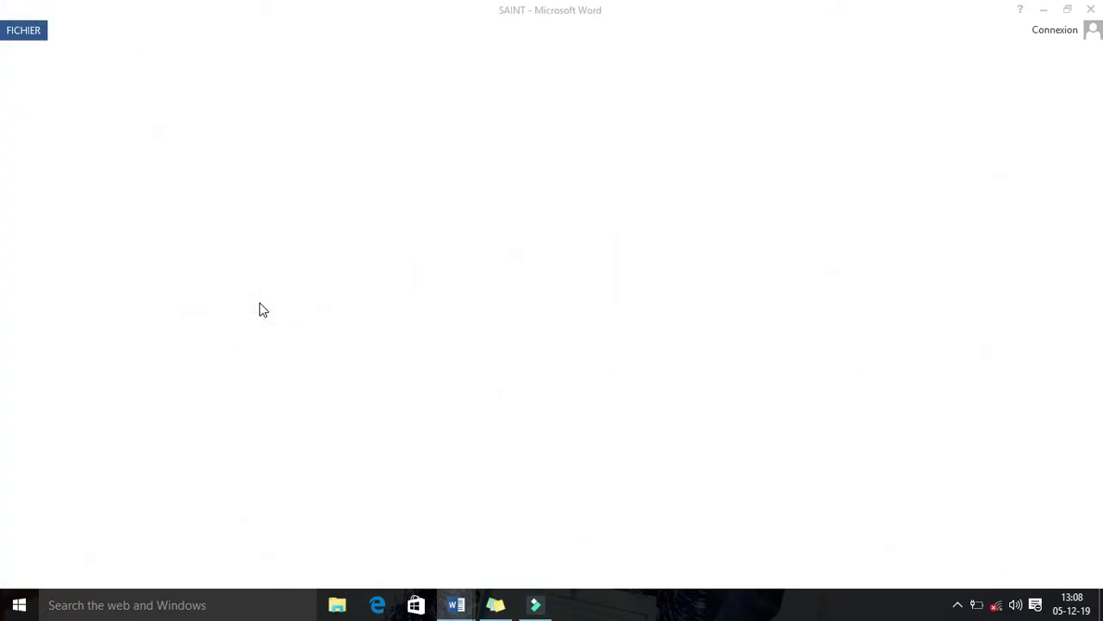
text(jesdknbfjbnddbndkbn)
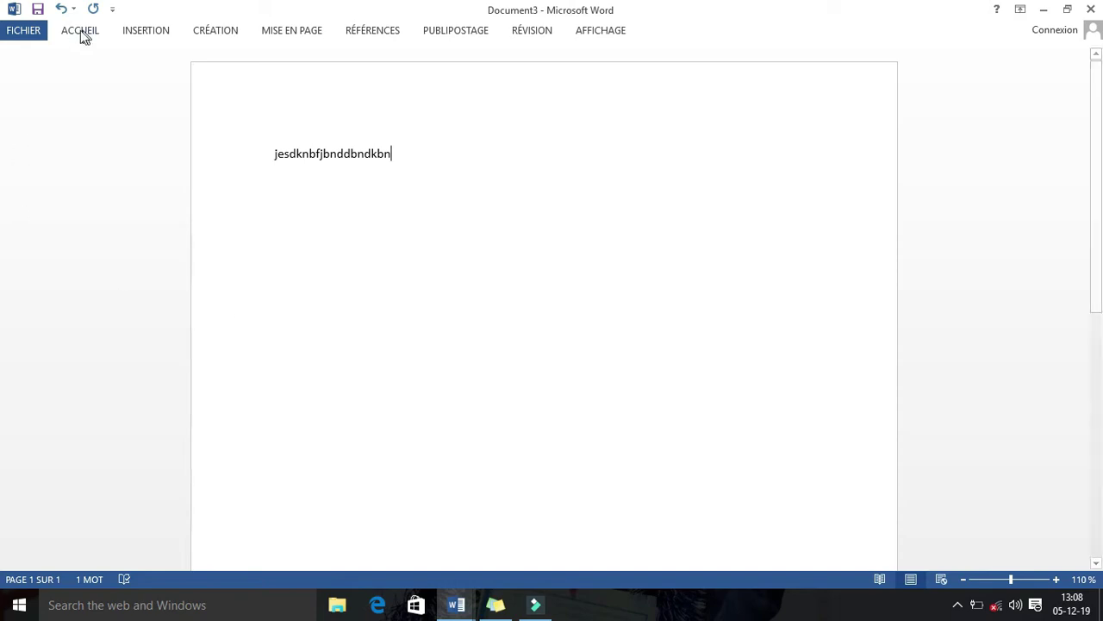
click(26, 33)
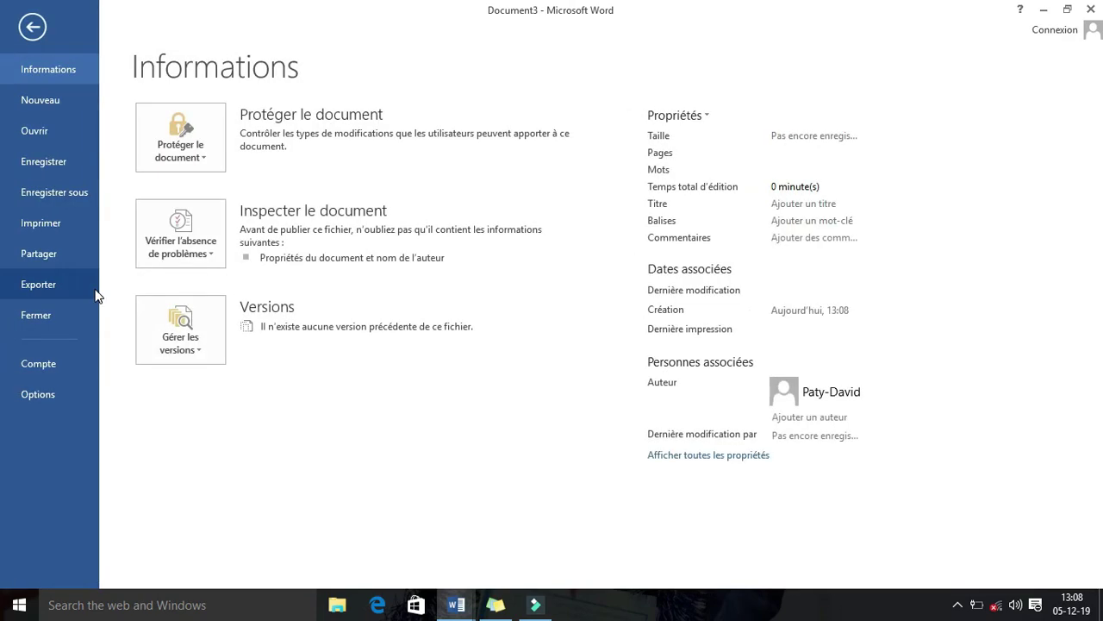
Save Document3 to the Desktop under the suggested name jesdknbfjbnddbndkbn
click(61, 194)
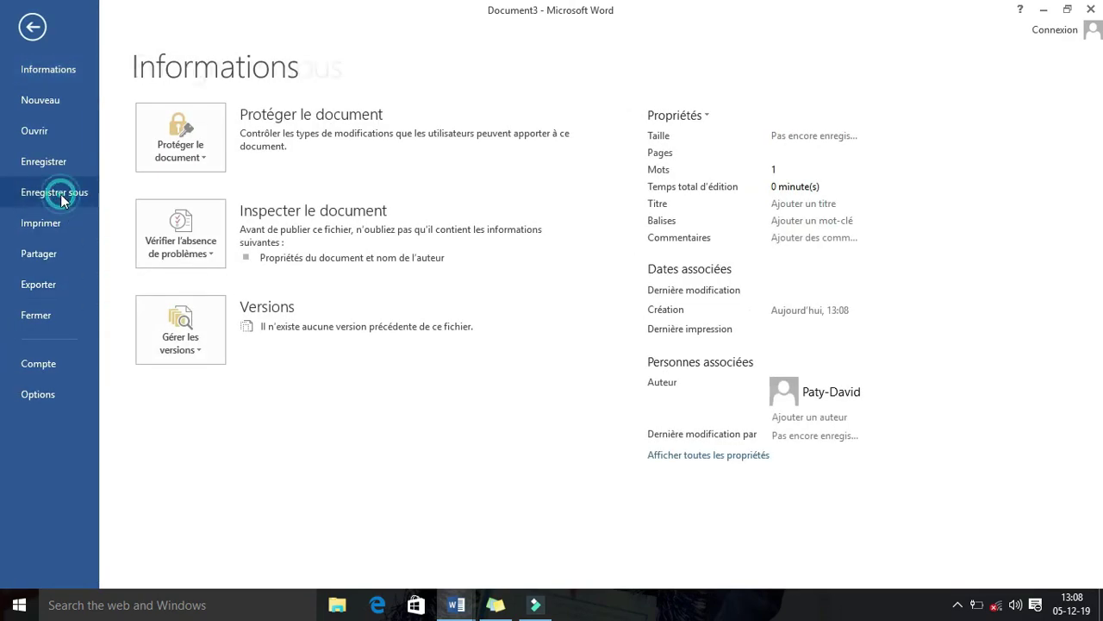
click(410, 397)
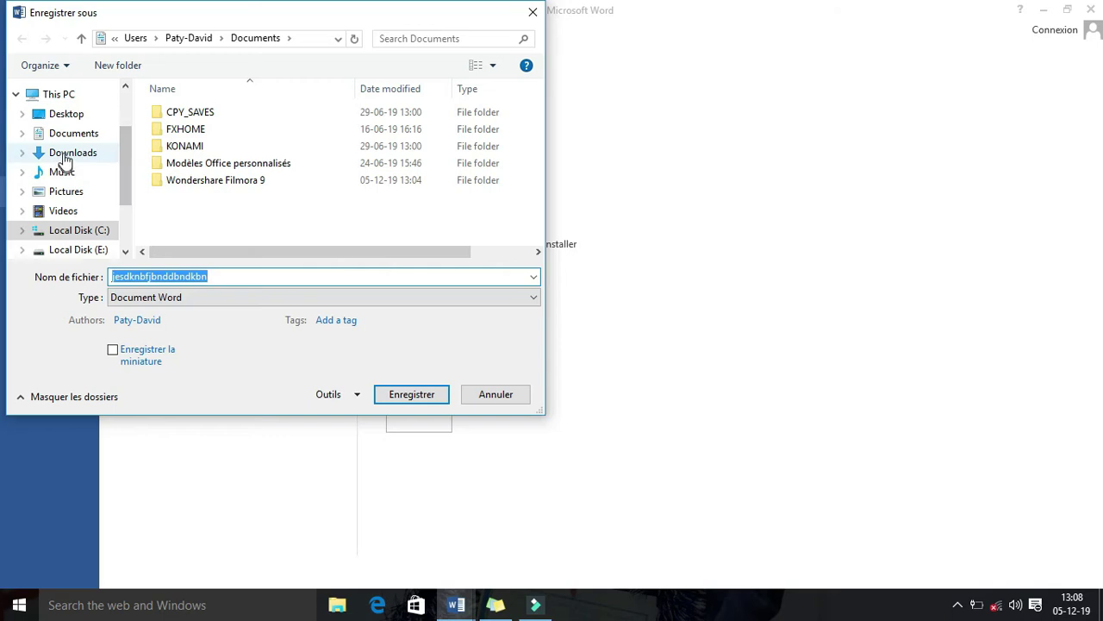
click(62, 116)
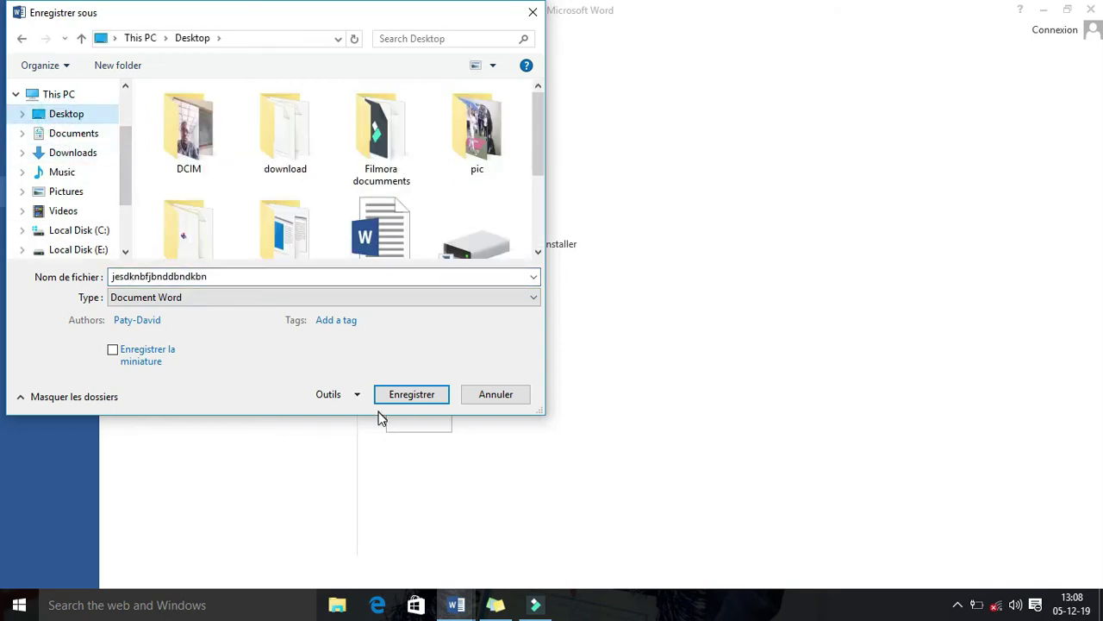
click(407, 397)
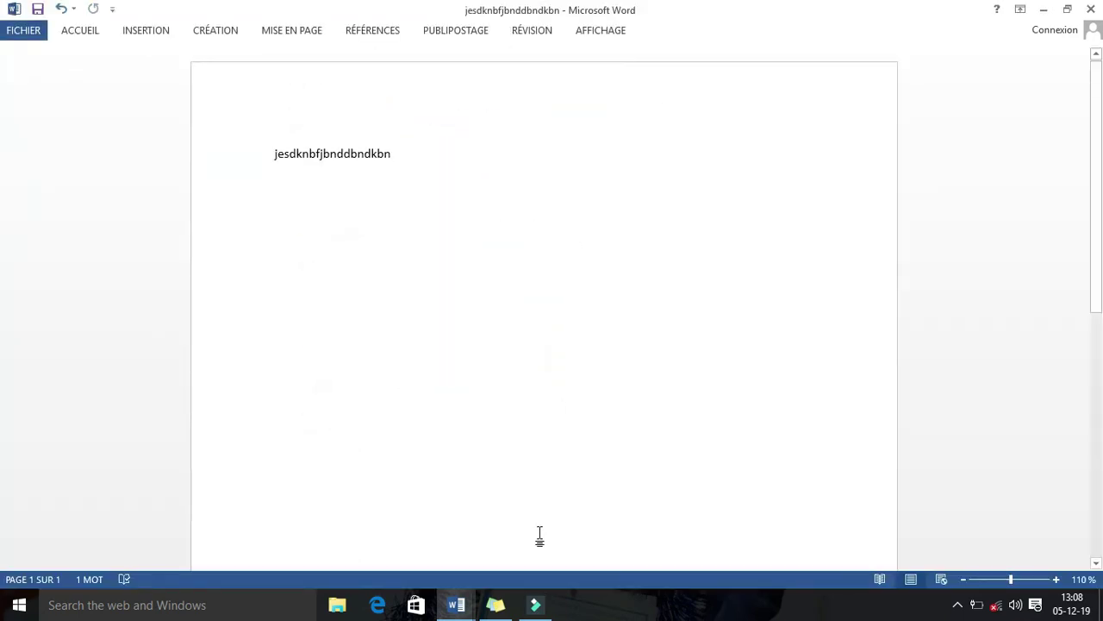
Close the second document, then close SAINT, leaving the desktop with their icons
mouse_move(465, 604)
click(26, 30)
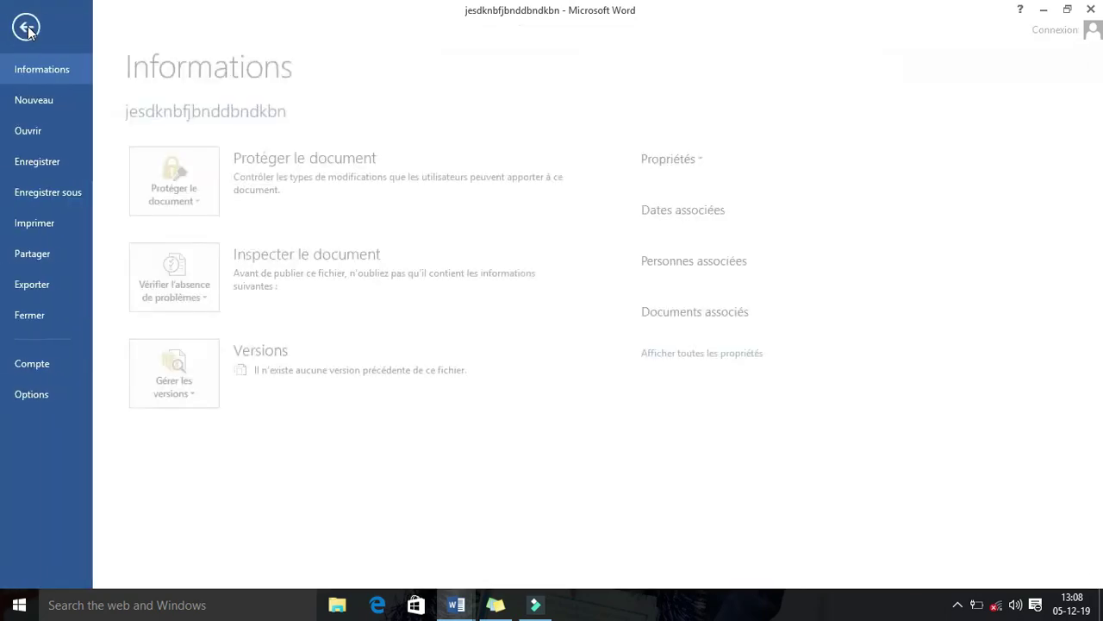
click(33, 321)
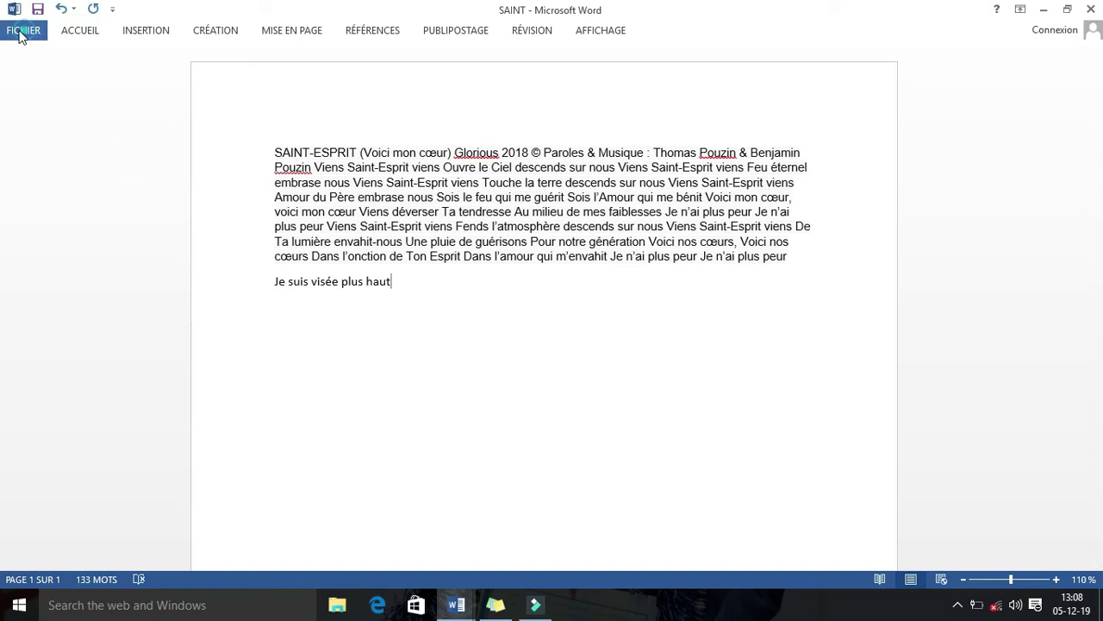
click(21, 37)
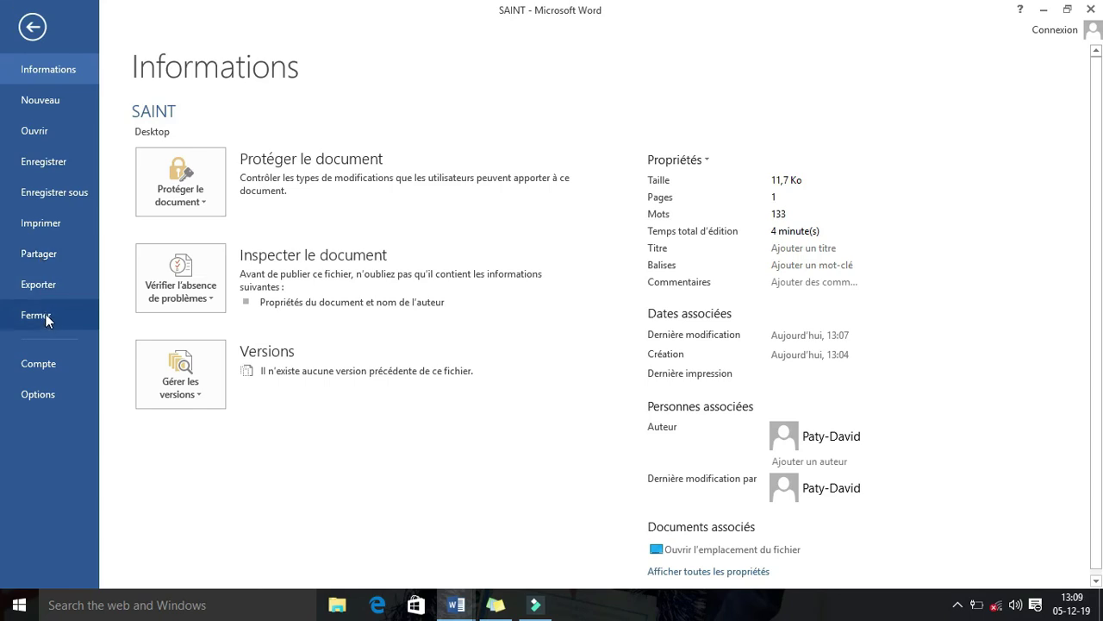
click(45, 316)
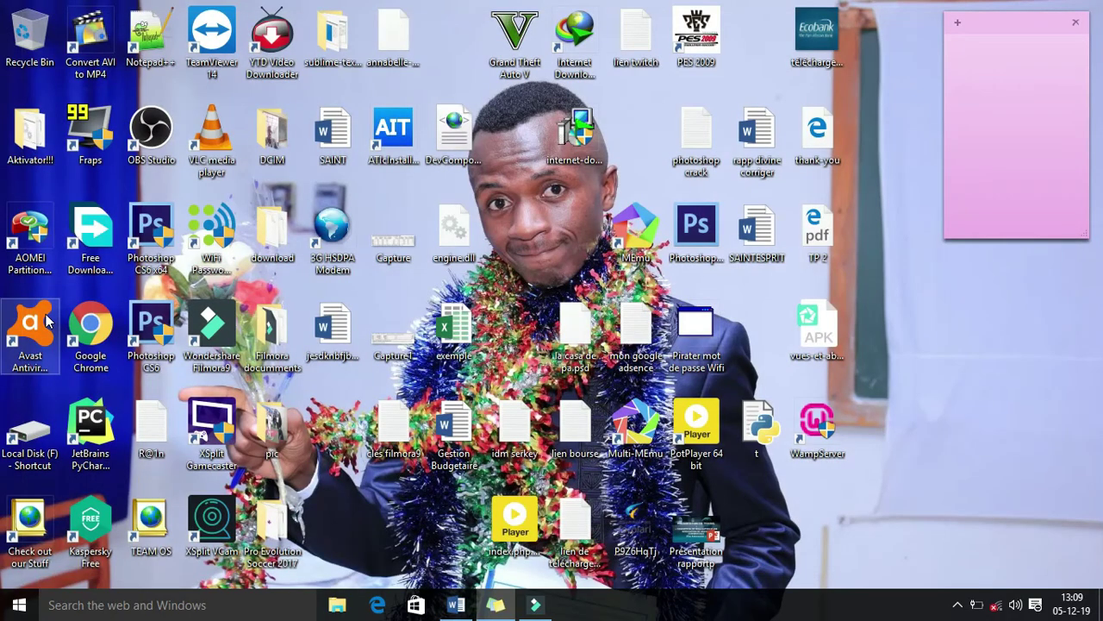